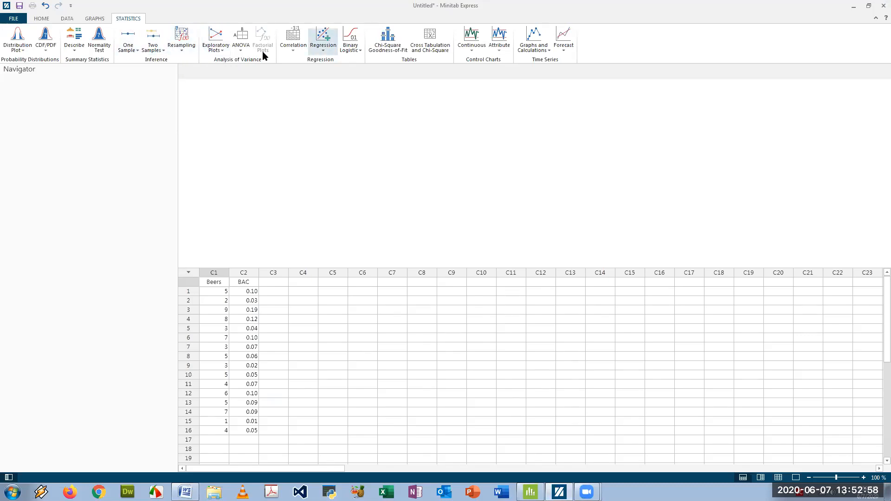
Run a simple linear regression with BAC as the response and Beers as the predictor, and review its output
click(323, 41)
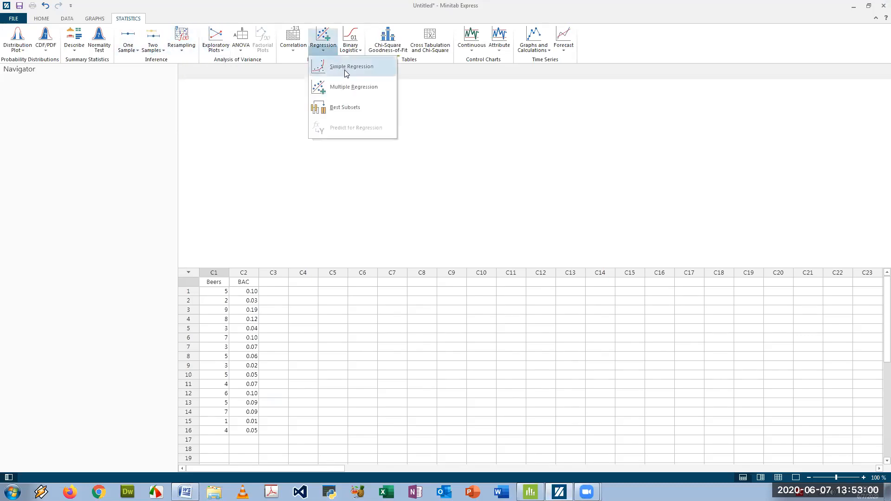
click(346, 73)
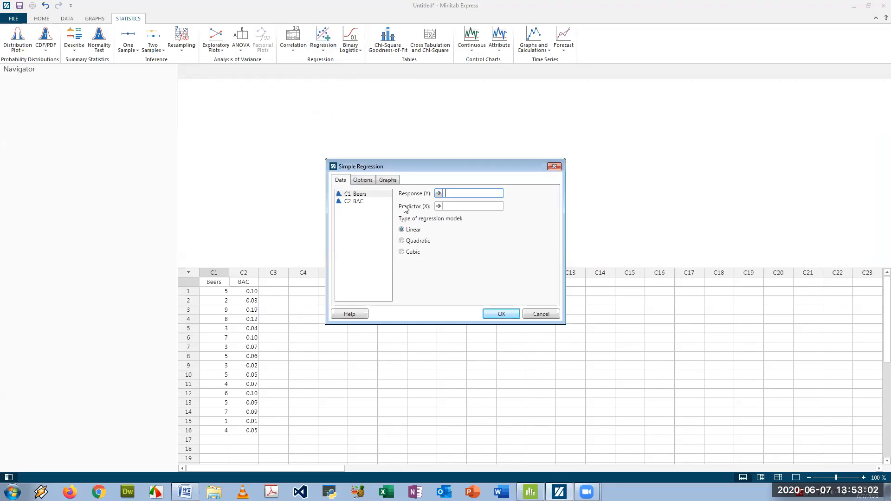
double_click(358, 201)
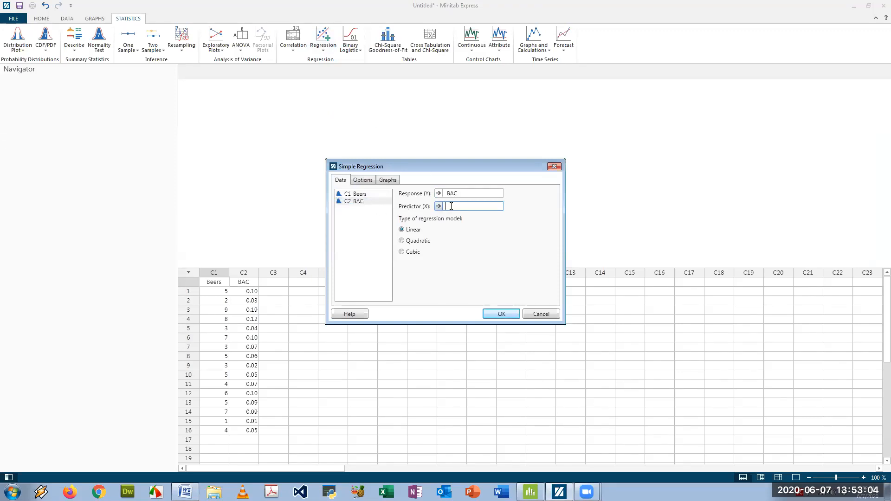
double_click(364, 195)
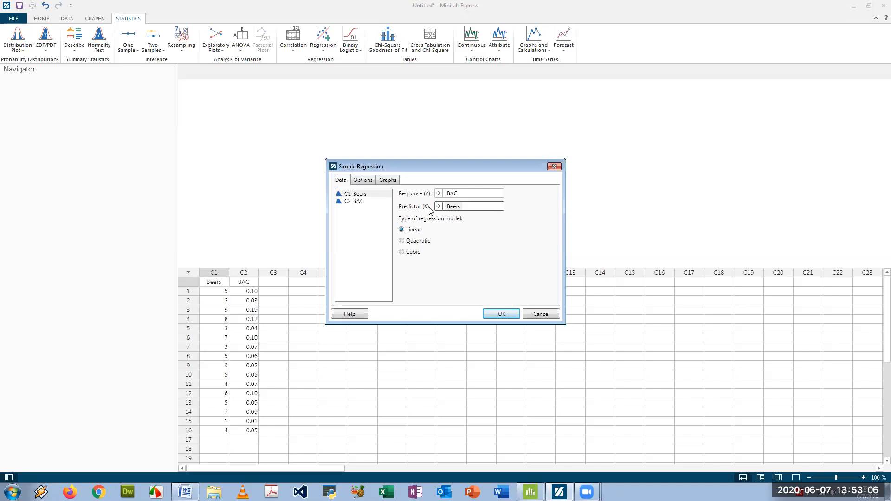
click(503, 314)
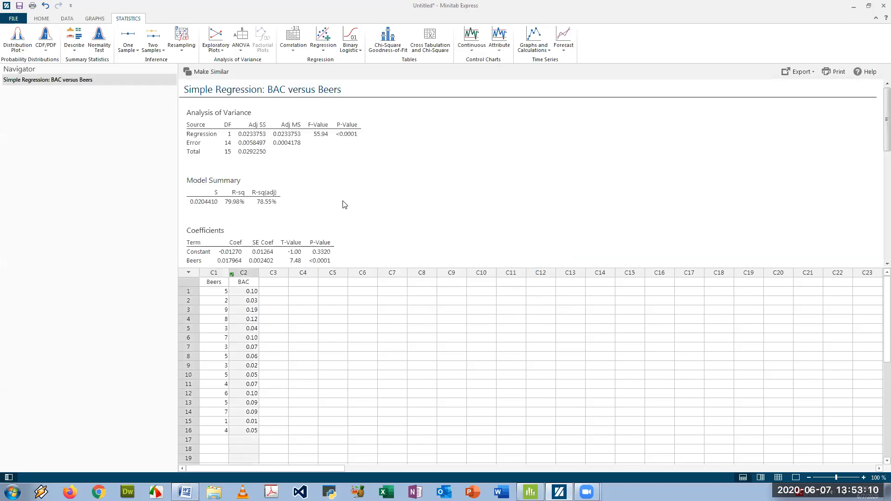
scroll(360, 201, down, 10)
scroll(364, 200, up, 7)
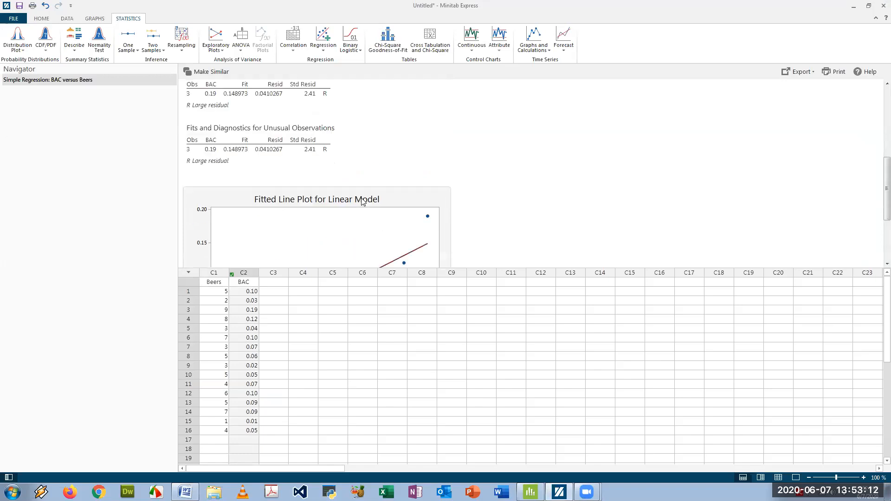
scroll(274, 114, up, 1)
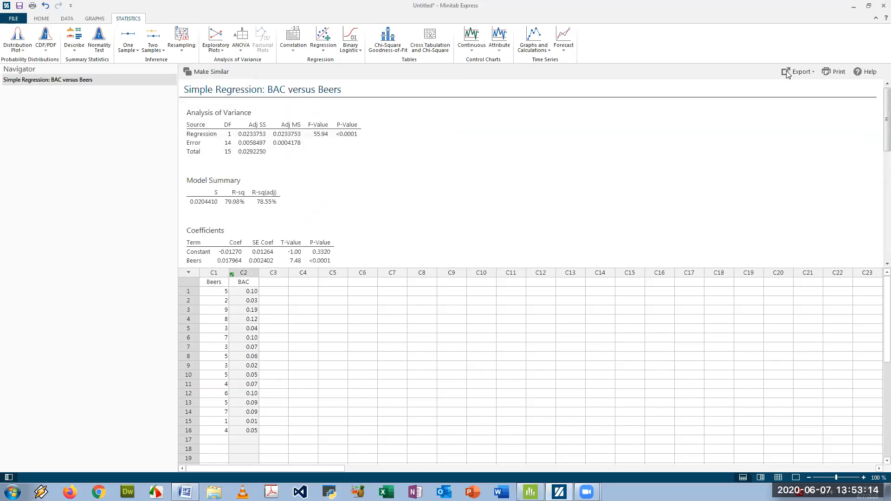
Review the remaining questions in the Word document beers.docx, and switch to the Minitab project beers.MPJ
click(856, 7)
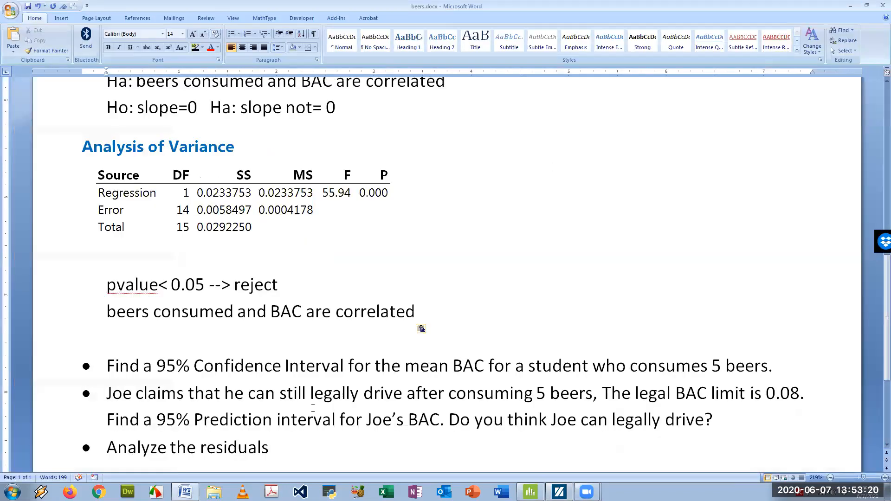
scroll(360, 421, down, 2)
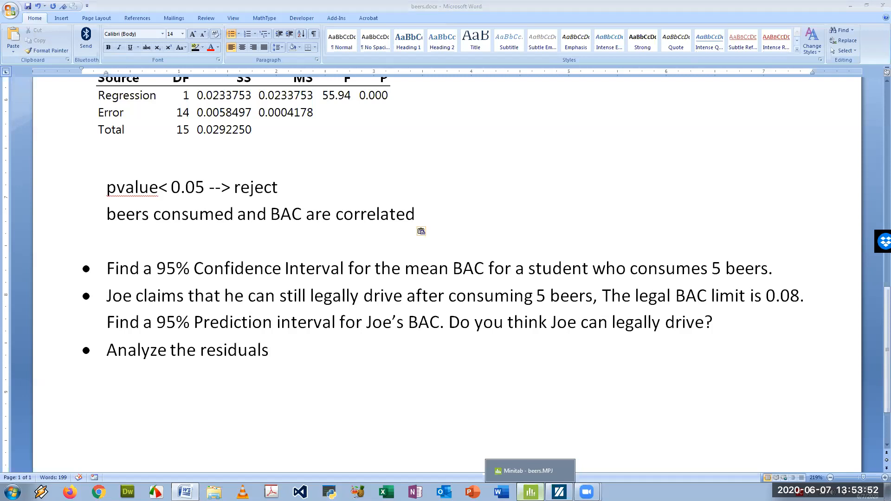
click(531, 491)
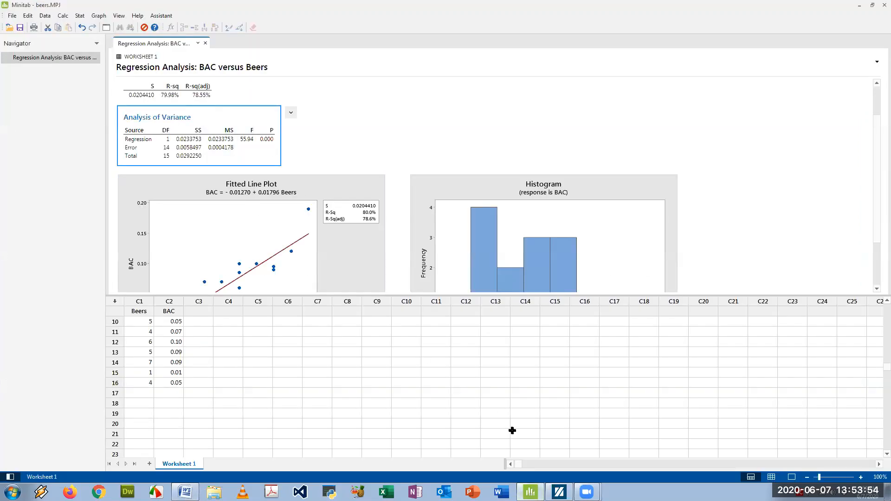
click(531, 492)
click(531, 492)
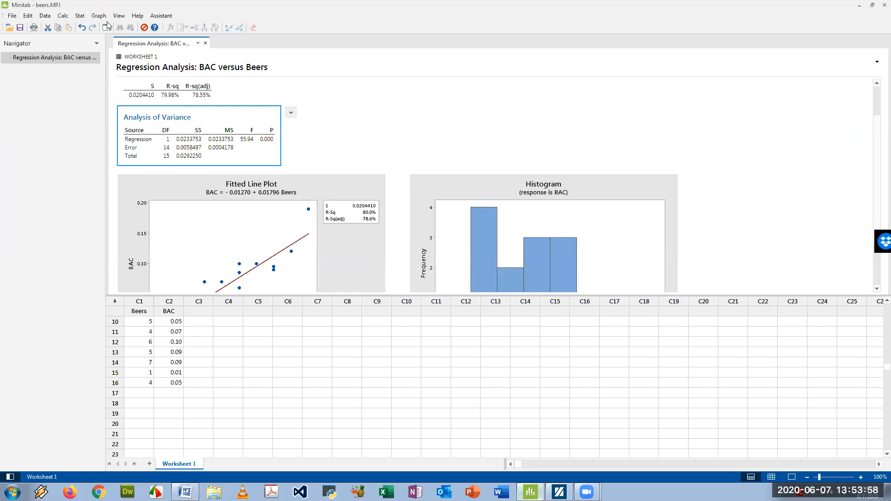
Set up a Fit Regression Model analysis with BAC as the response and Beers as the continuous predictor
click(82, 17)
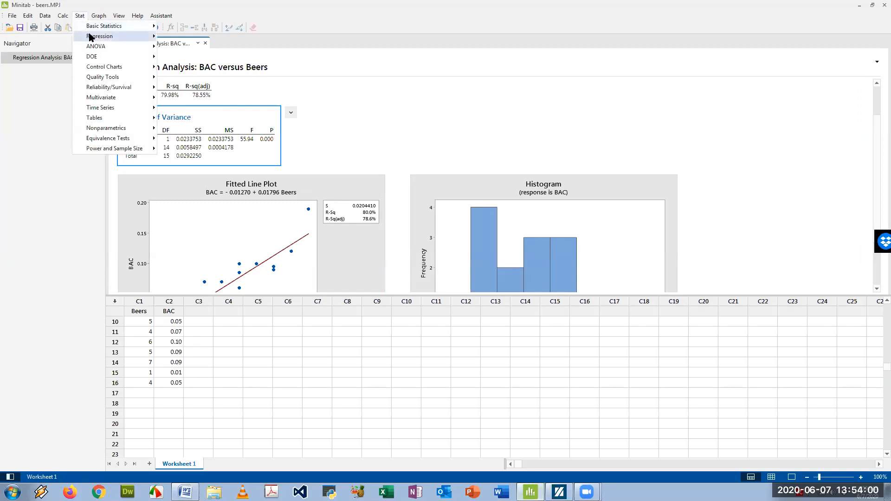
mouse_move(93, 37)
mouse_move(210, 47)
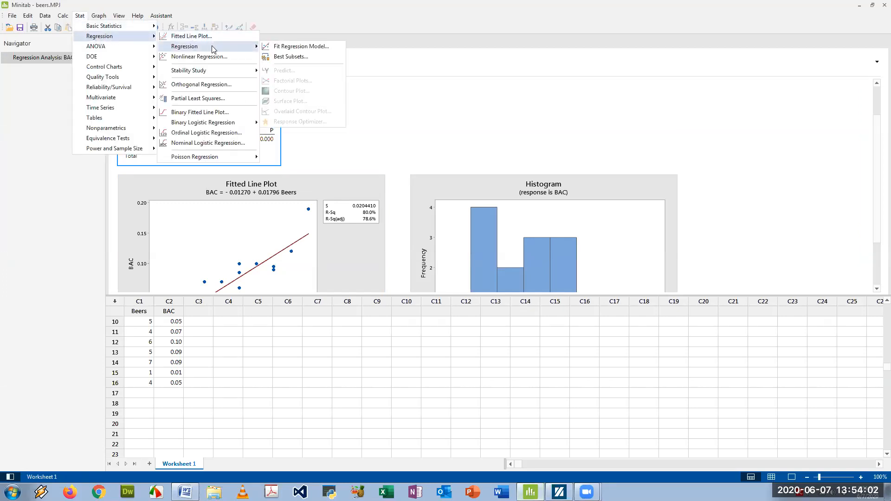
click(272, 48)
click(416, 177)
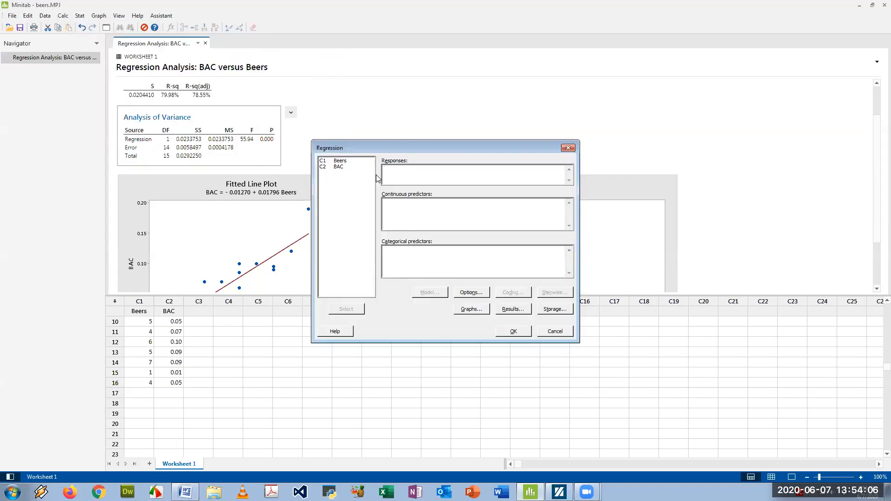
double_click(340, 167)
click(391, 213)
double_click(340, 161)
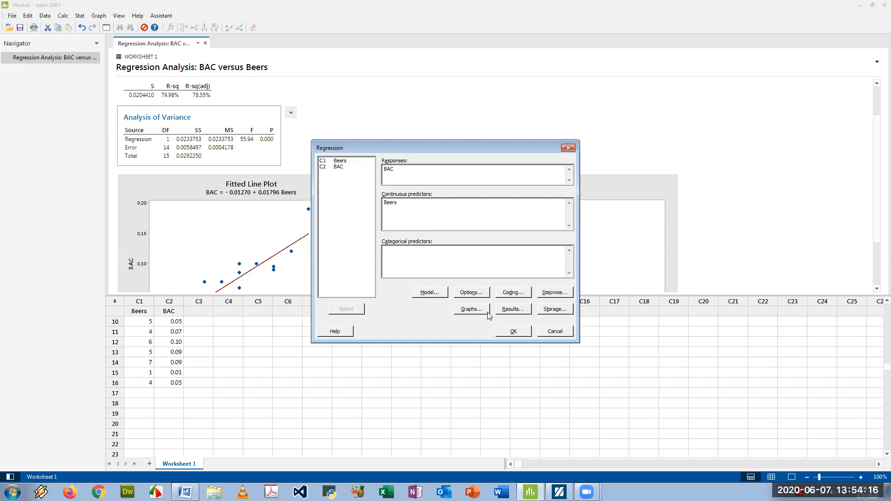
Set the regression results to show fits and diagnostics for all observations, and run the model
click(471, 293)
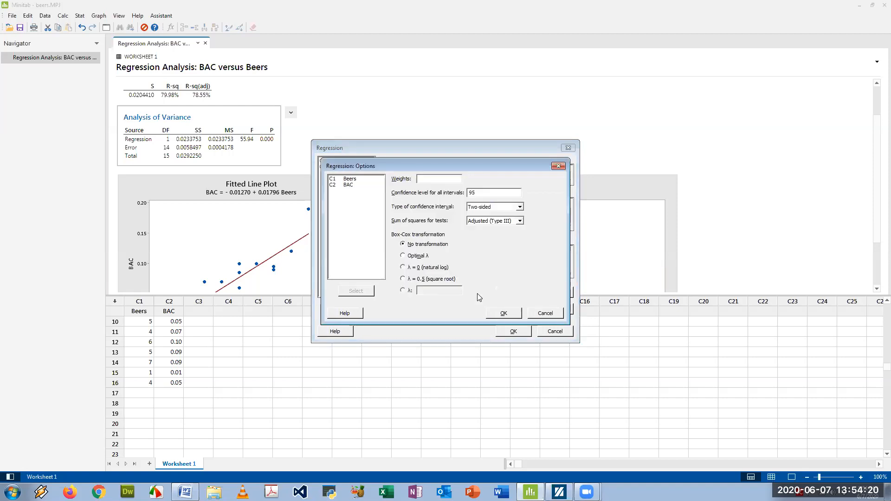
click(559, 166)
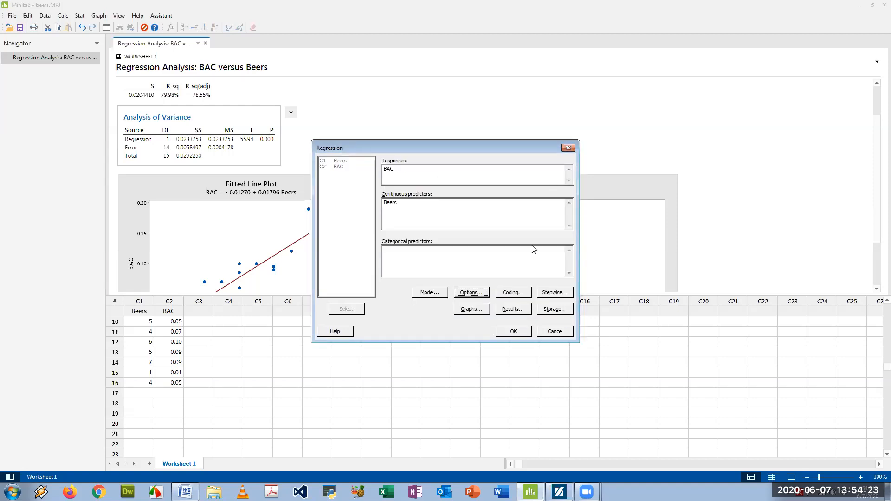
click(513, 310)
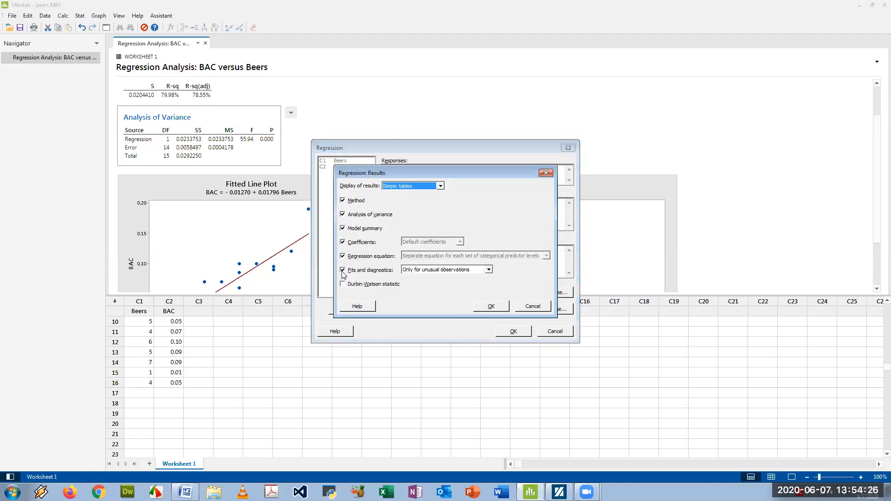
click(489, 269)
click(445, 284)
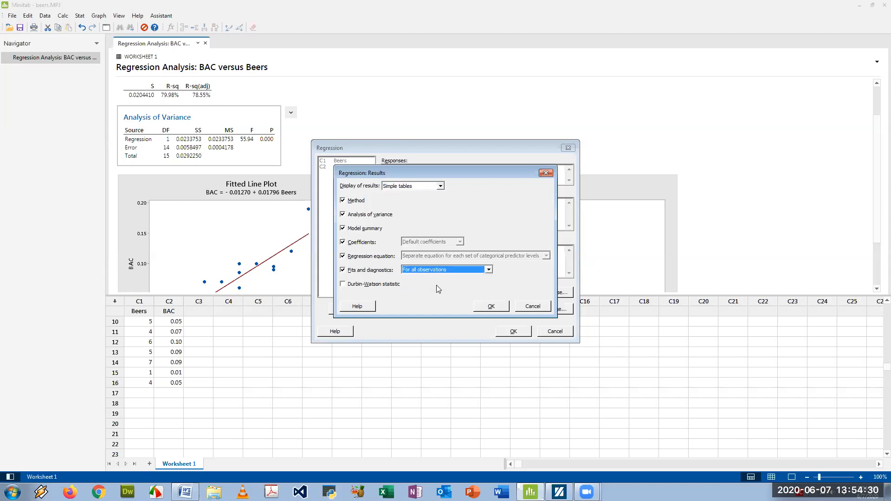
click(492, 308)
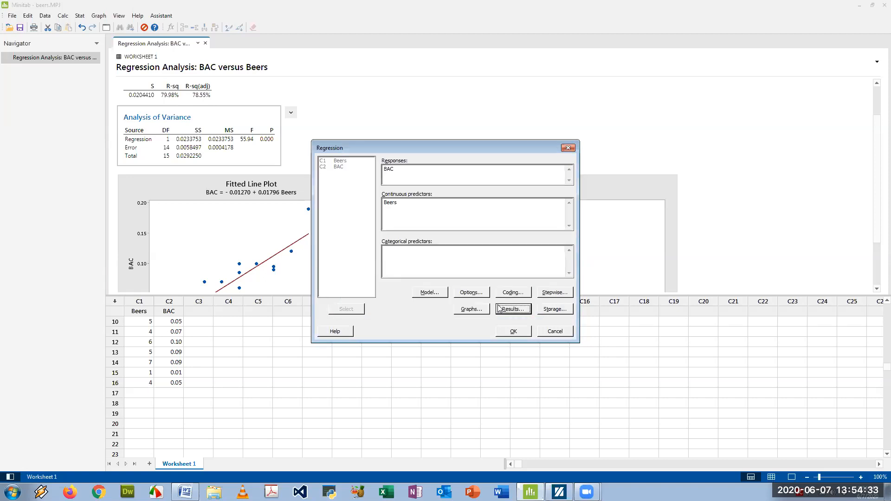
click(514, 332)
Copy the Fits and Diagnostics for All Observations table into the Word document beneath "Analyze the residuals"
scroll(353, 211, down, 2)
scroll(354, 211, down, 3)
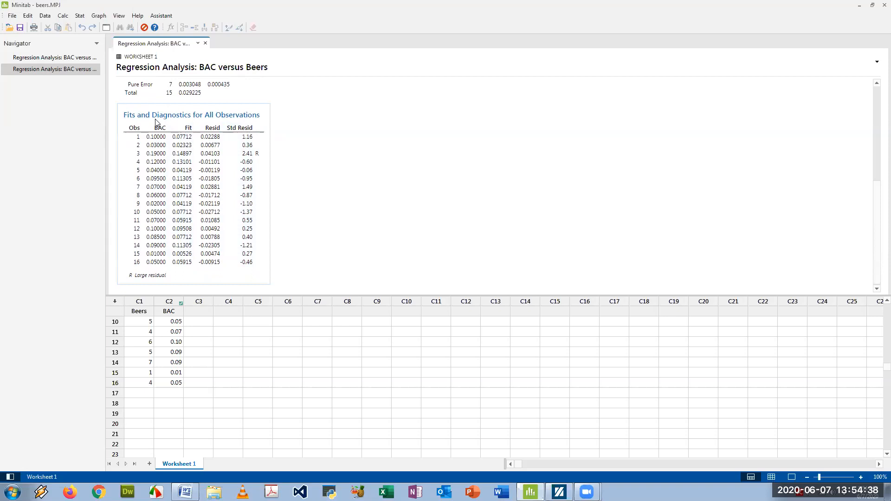
click(280, 113)
click(303, 149)
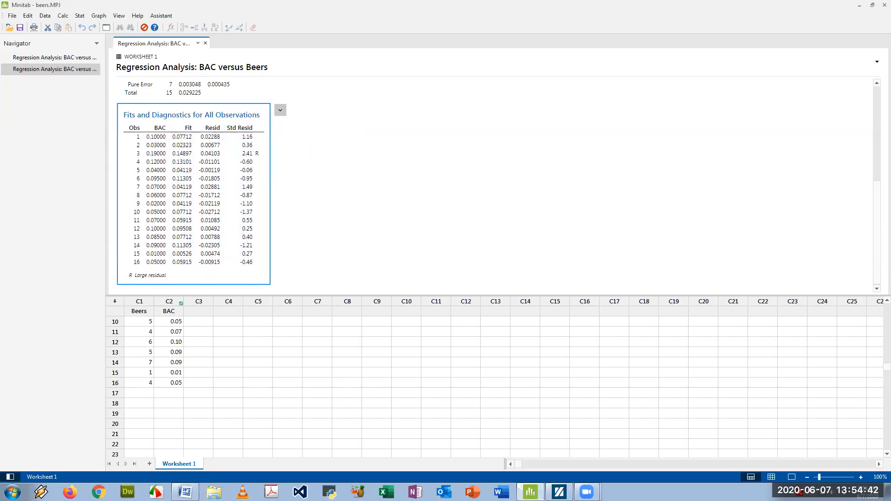
key(Return)
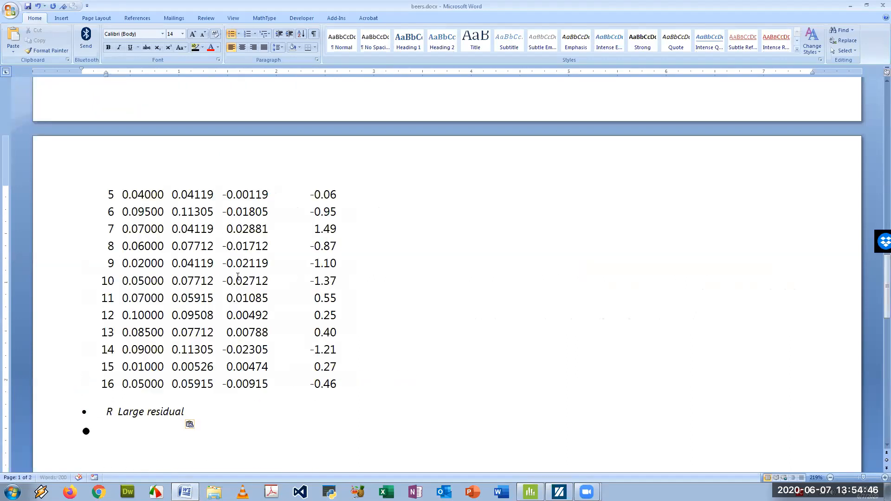
scroll(230, 272, up, 7)
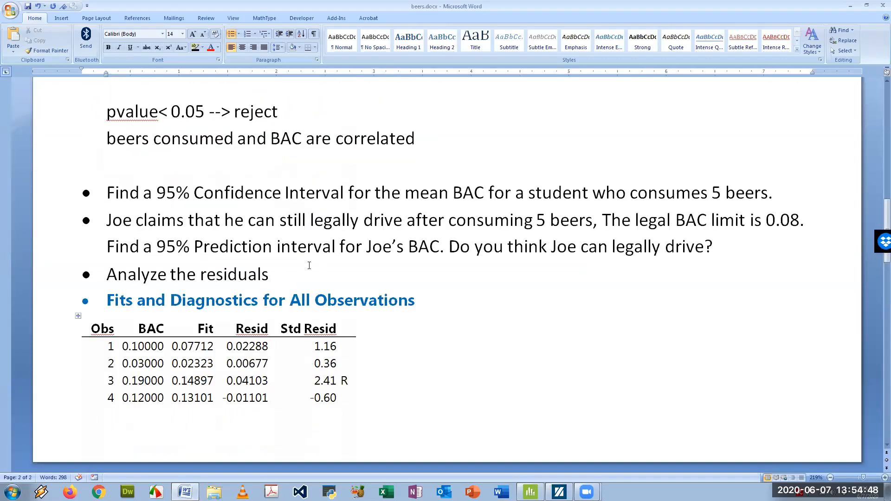
Add an empty line without a bullet after the 95% prediction interval question
click(719, 247)
key(Return)
key(BackSpace)
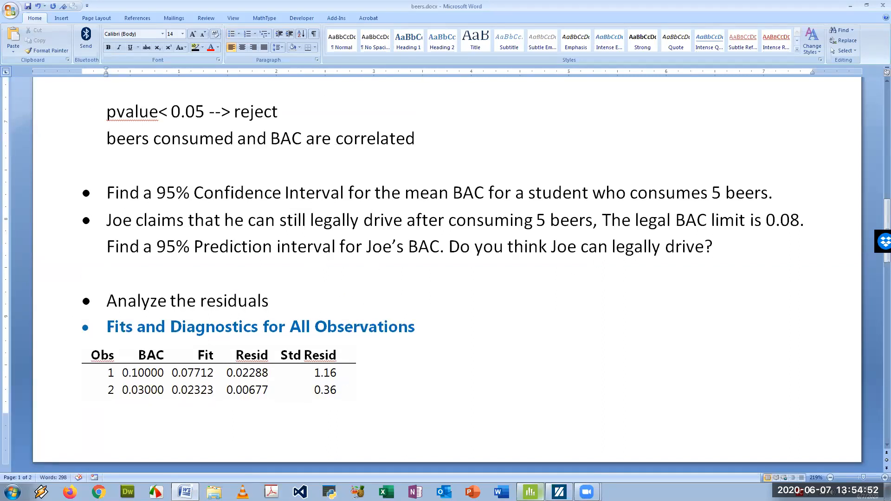
Switch to Minitab and predict BAC from the regression model for a Beers value of 5
key(alt+Tab)
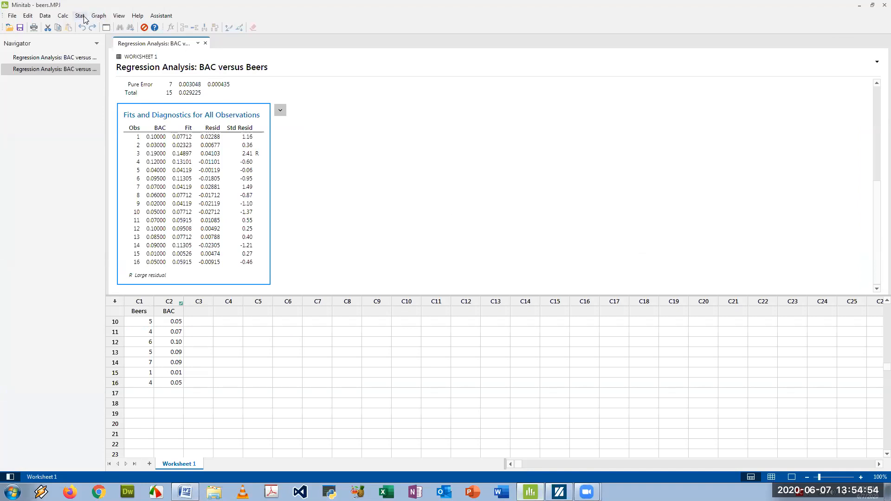
click(81, 17)
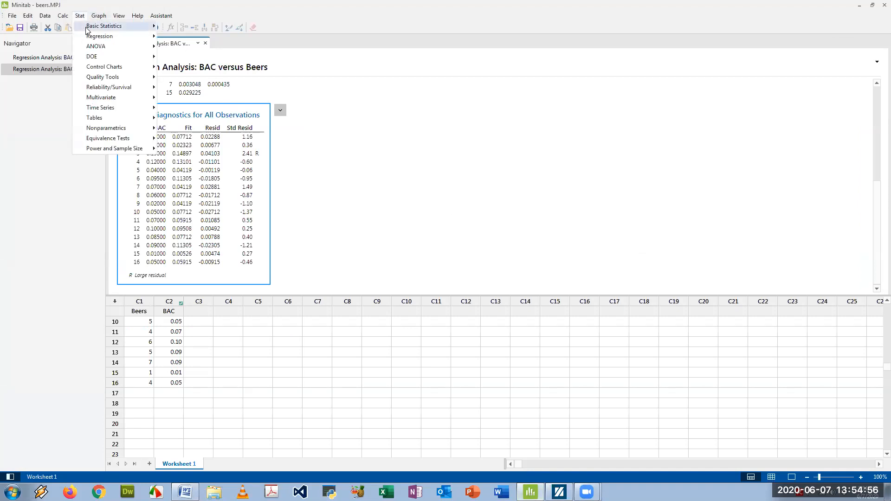
mouse_move(99, 37)
mouse_move(190, 46)
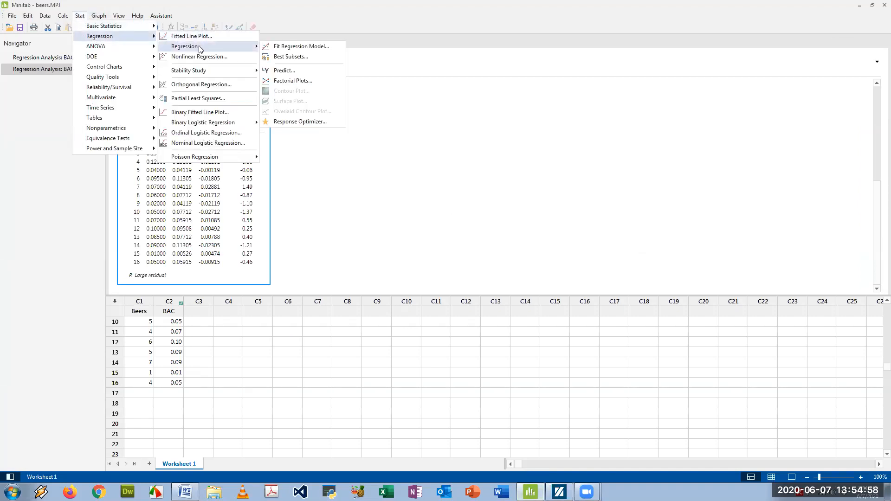
click(294, 70)
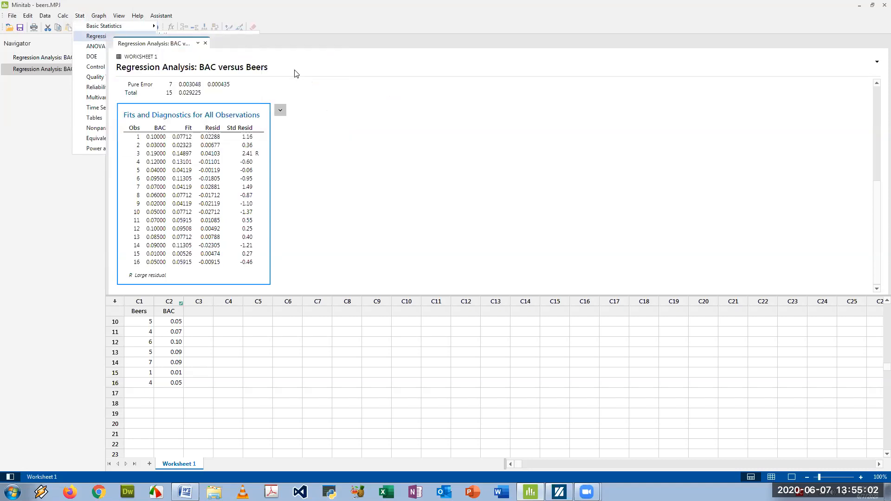
click(383, 227)
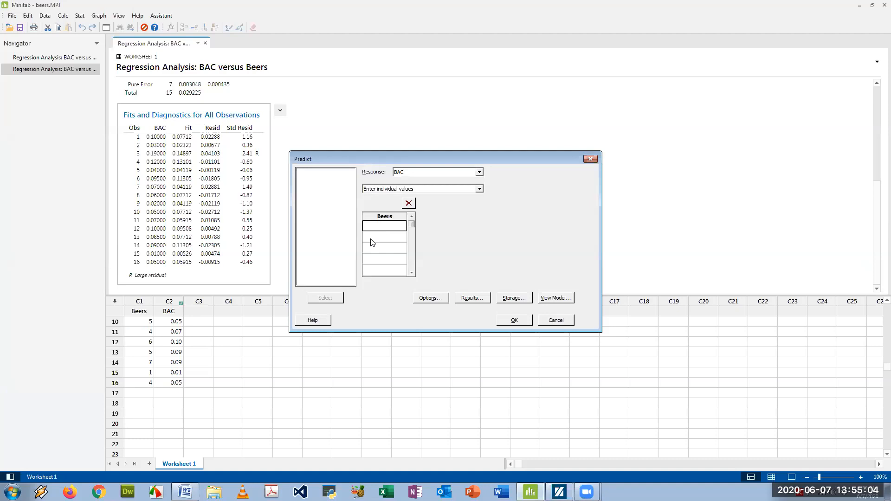
text(5)
click(519, 321)
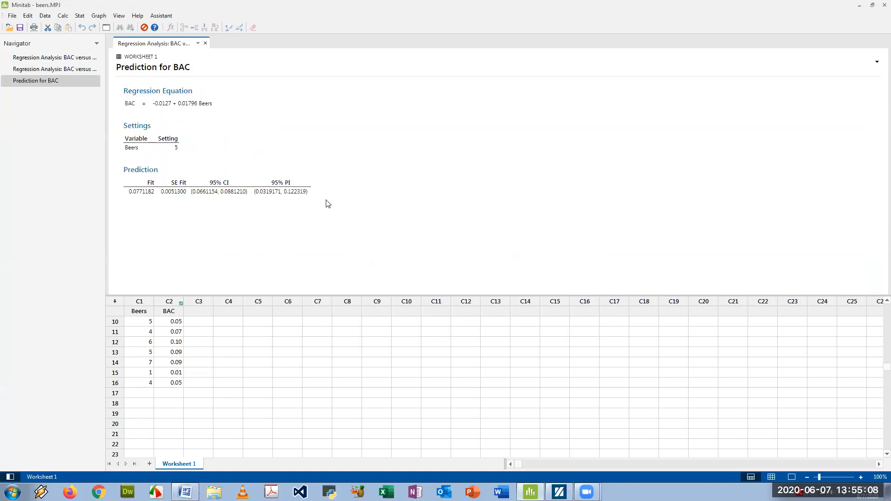
Copy the Prediction table and paste it into the Word document below the 95% prediction interval question
click(326, 166)
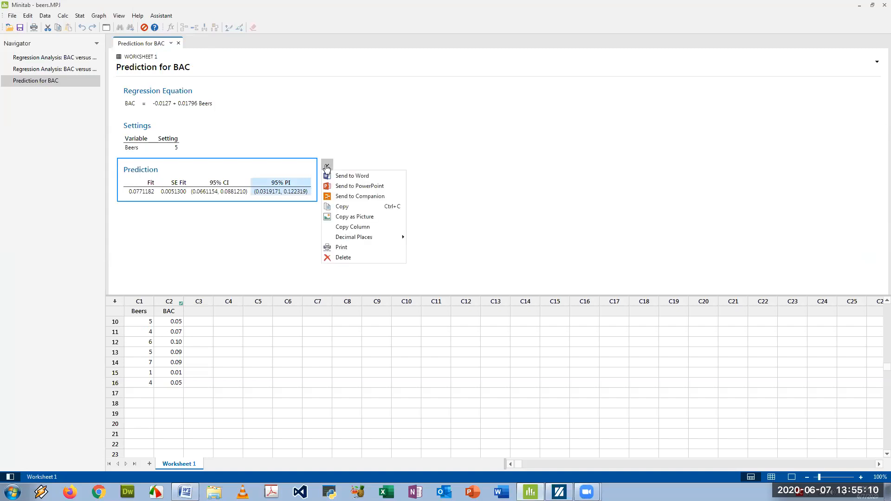
click(253, 141)
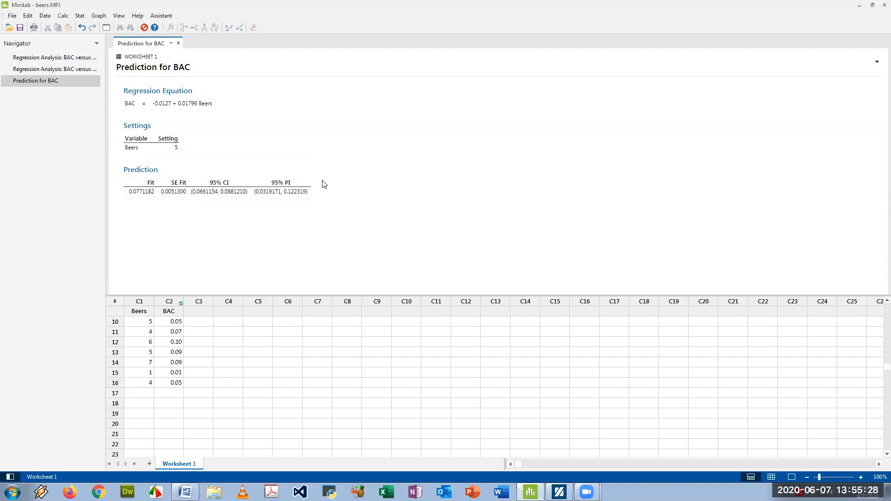
click(327, 165)
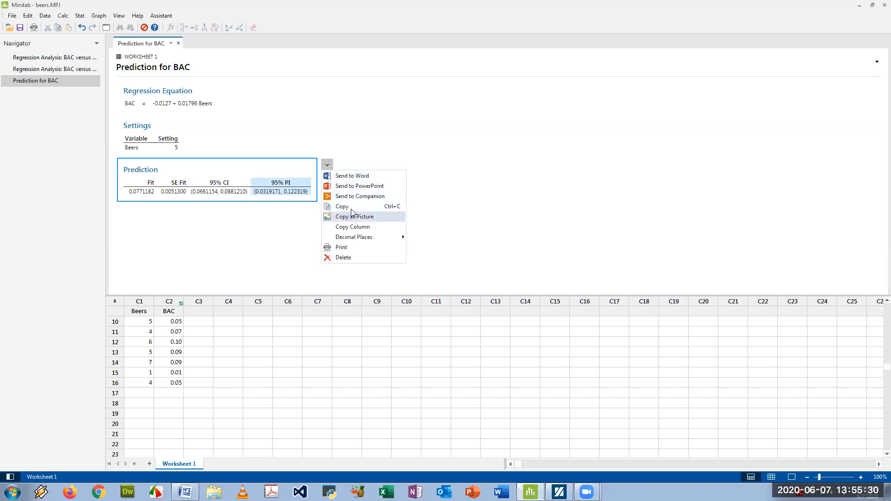
click(351, 214)
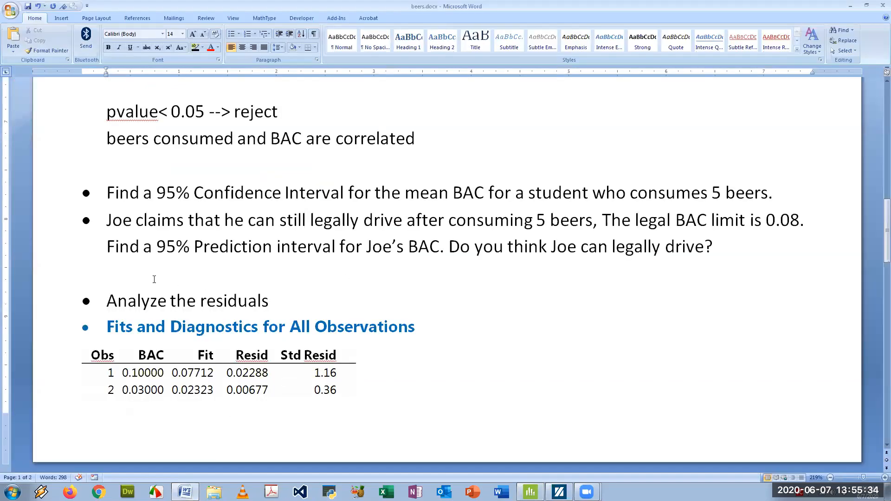
key(ctrl+v)
Examine the 95% CI and 95% PI bounds in the pasted Prediction table against the 0.08 legal BAC limit
drag(226, 321, 327, 321)
click(279, 337)
drag(221, 320, 328, 320)
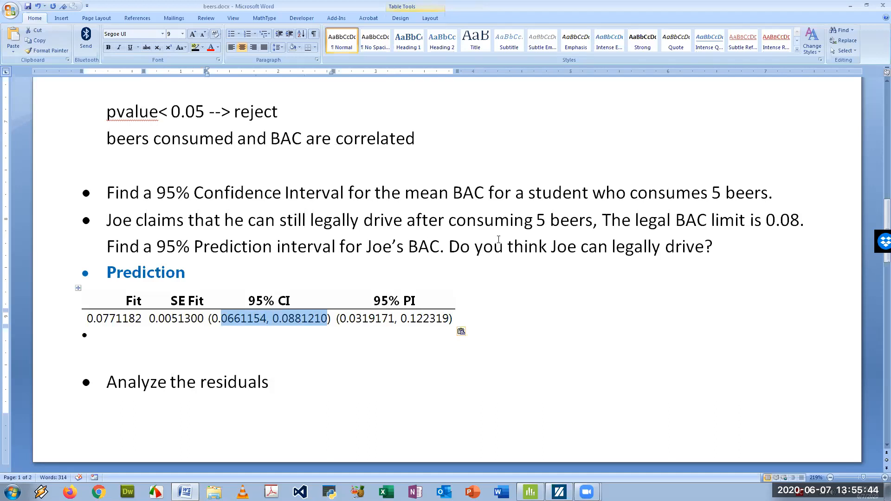
click(261, 336)
drag(222, 321, 301, 319)
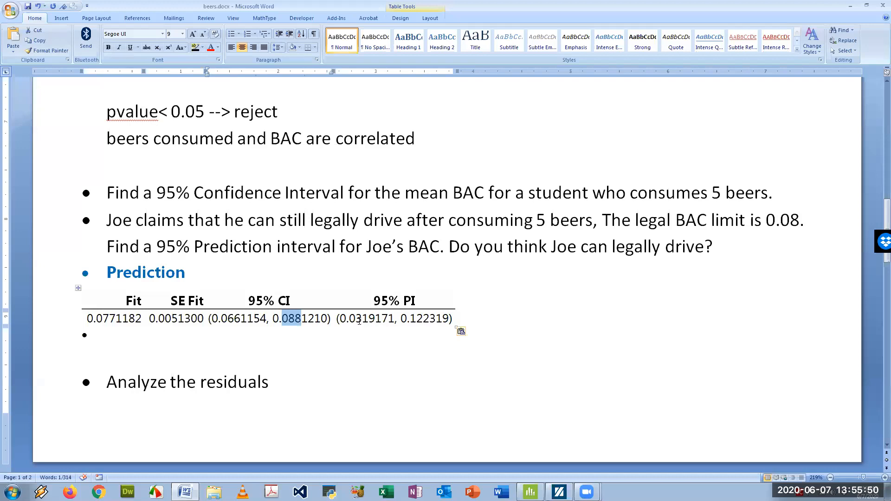
drag(349, 319, 424, 319)
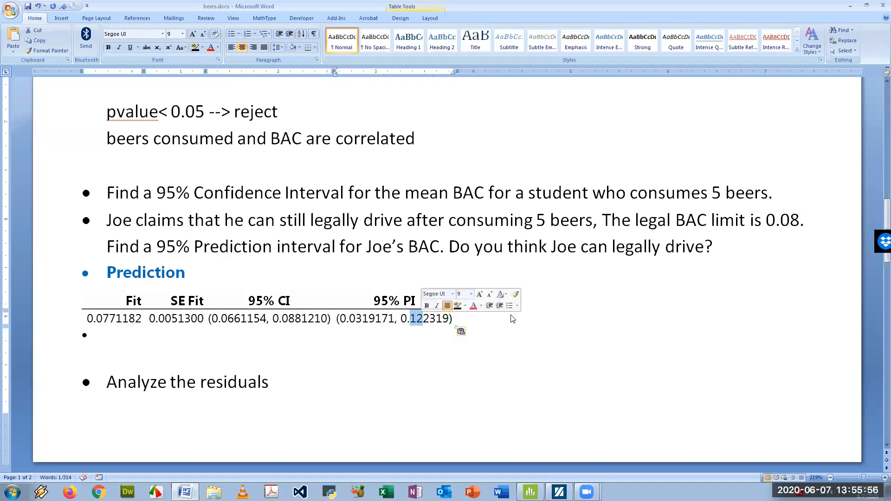